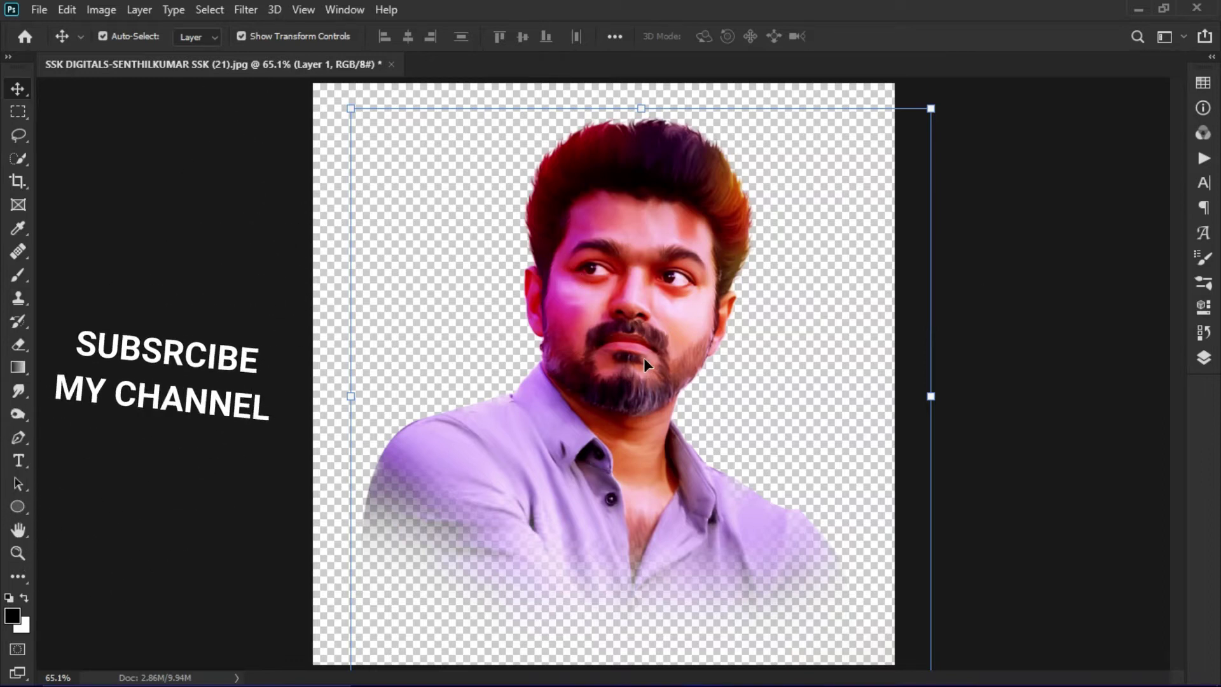
# - Copy the painted colour-stroke texture from the second open image into the portrait document as a new layer
pyautogui.click(1023, 280)
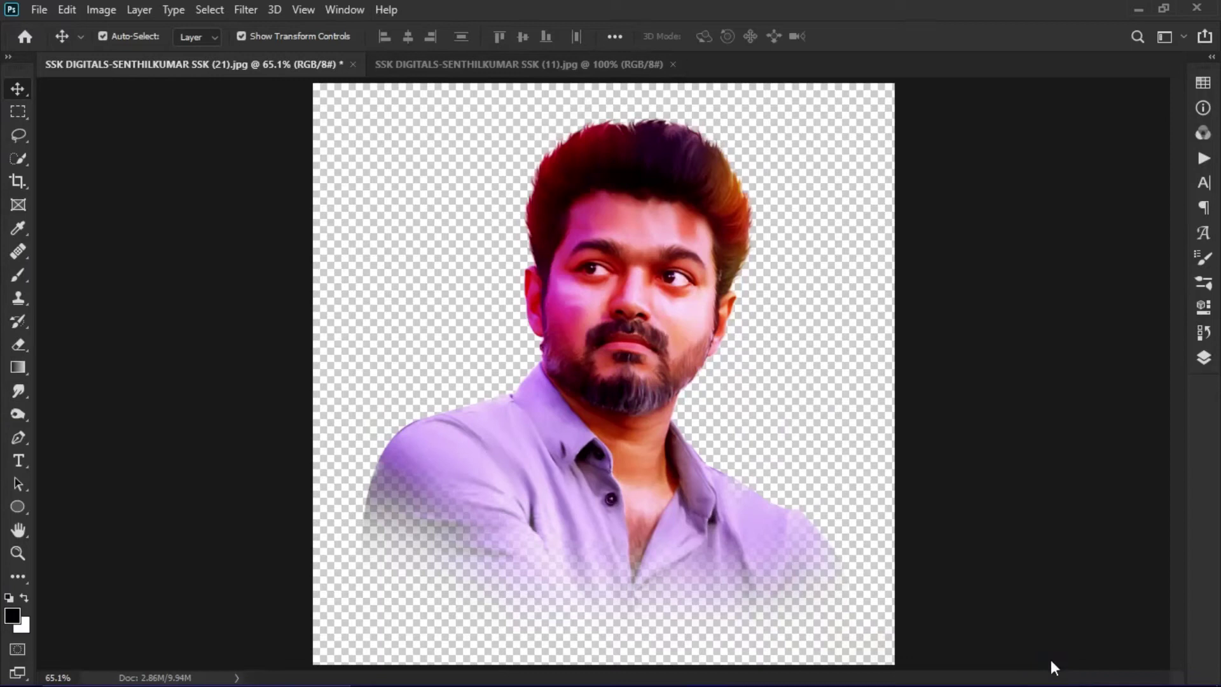
pyautogui.hotkey('ctrl', 'Tab')
pyautogui.hotkey('ctrl', 'Tab')
pyautogui.click(533, 64)
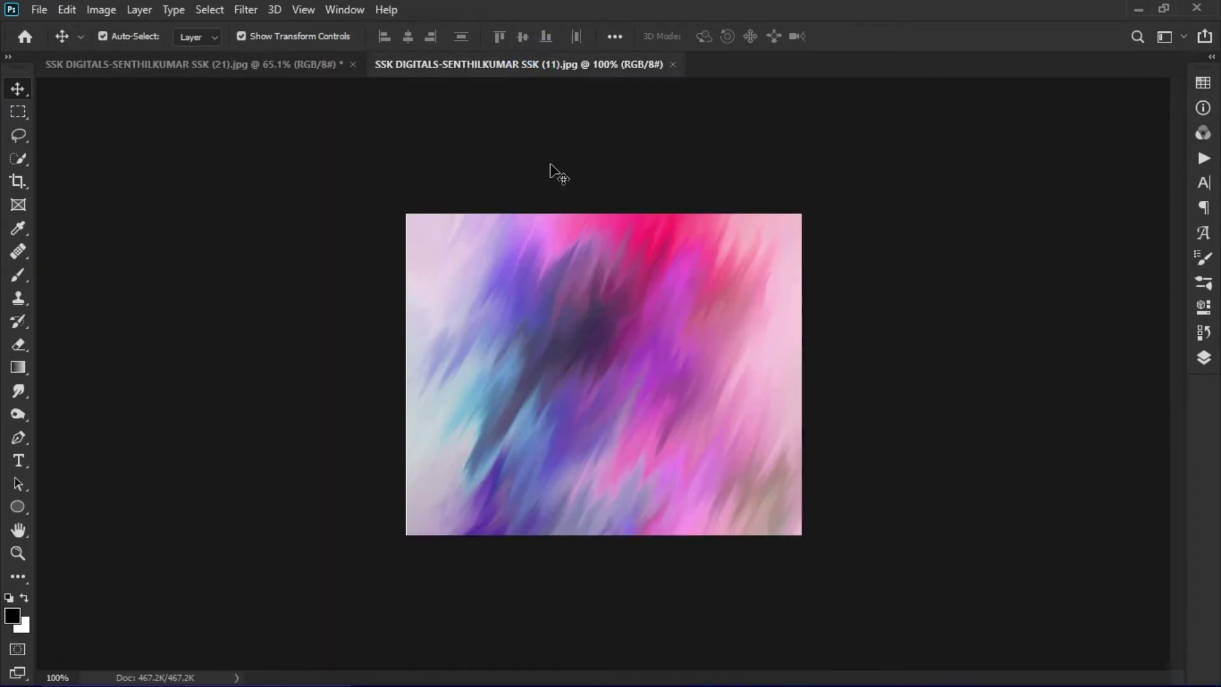
pyautogui.hotkey('ctrl', '0')
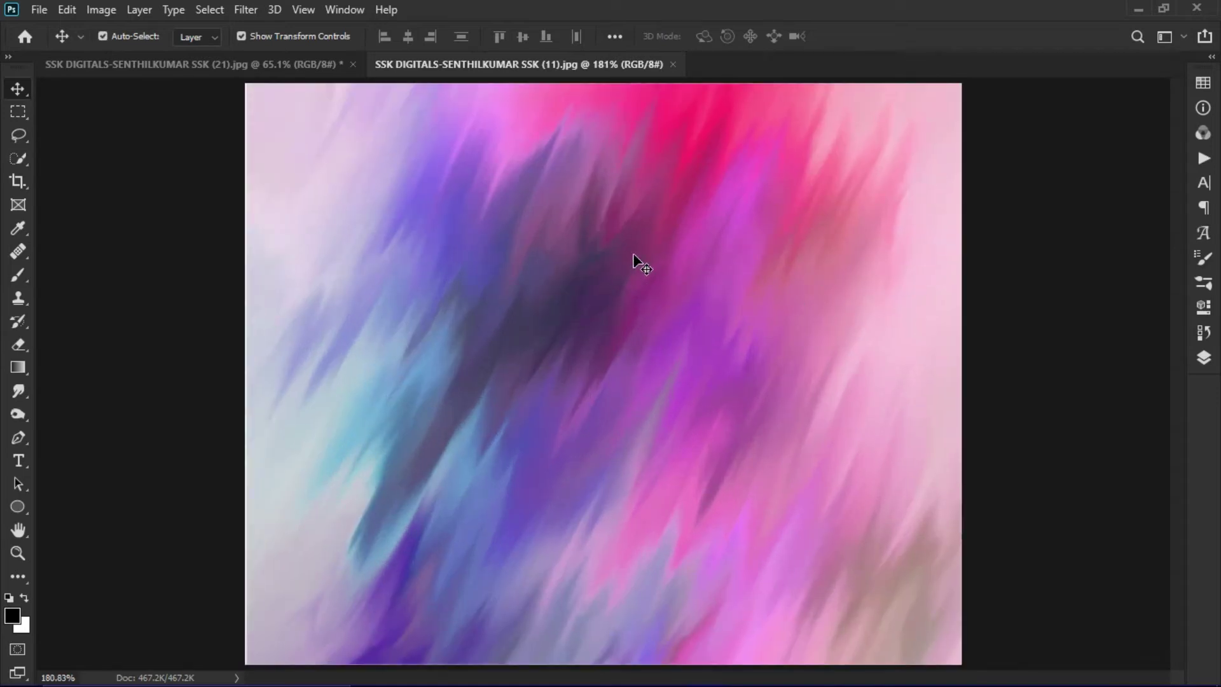
pyautogui.moveTo(636, 260)
pyautogui.mouseDown()
pyautogui.moveTo(274, 64)
pyautogui.moveTo(623, 255)
pyautogui.moveTo(458, 185)
pyautogui.mouseUp()
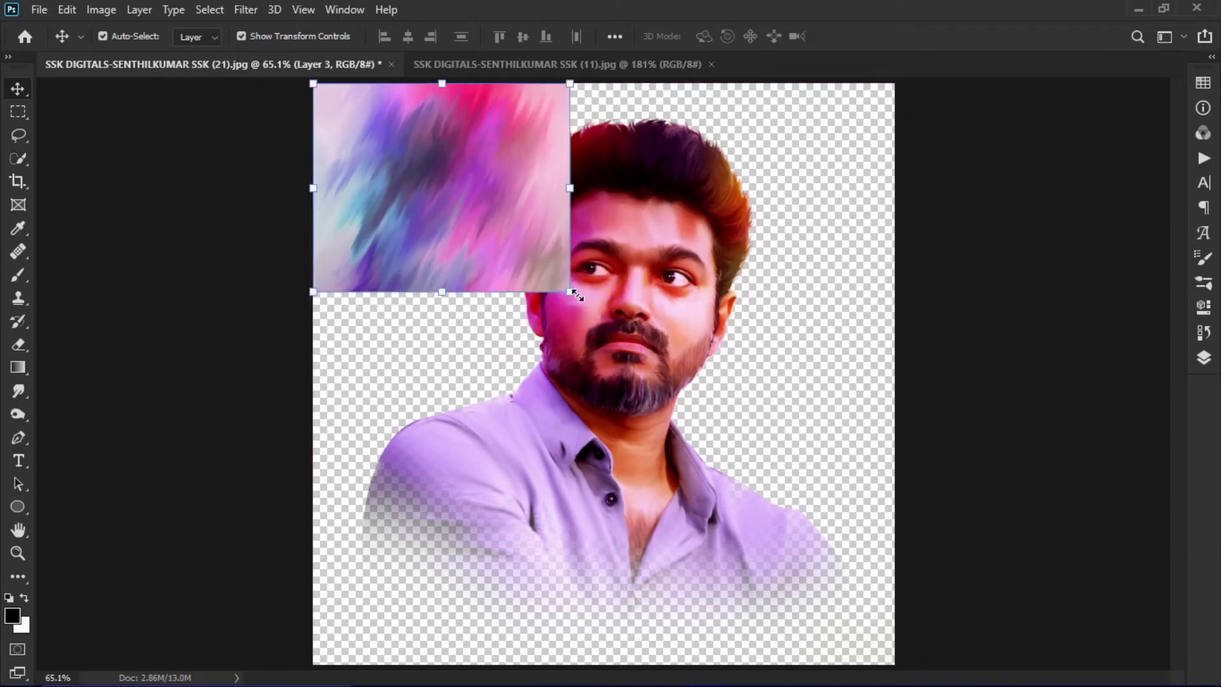
# - Stretch the texture layer to 10 × 10 in so it fills the canvas and send it behind the portrait
pyautogui.hotkey('ctrl', 't')
pyautogui.moveTo(881, 523); pyautogui.dragTo(897, 661)
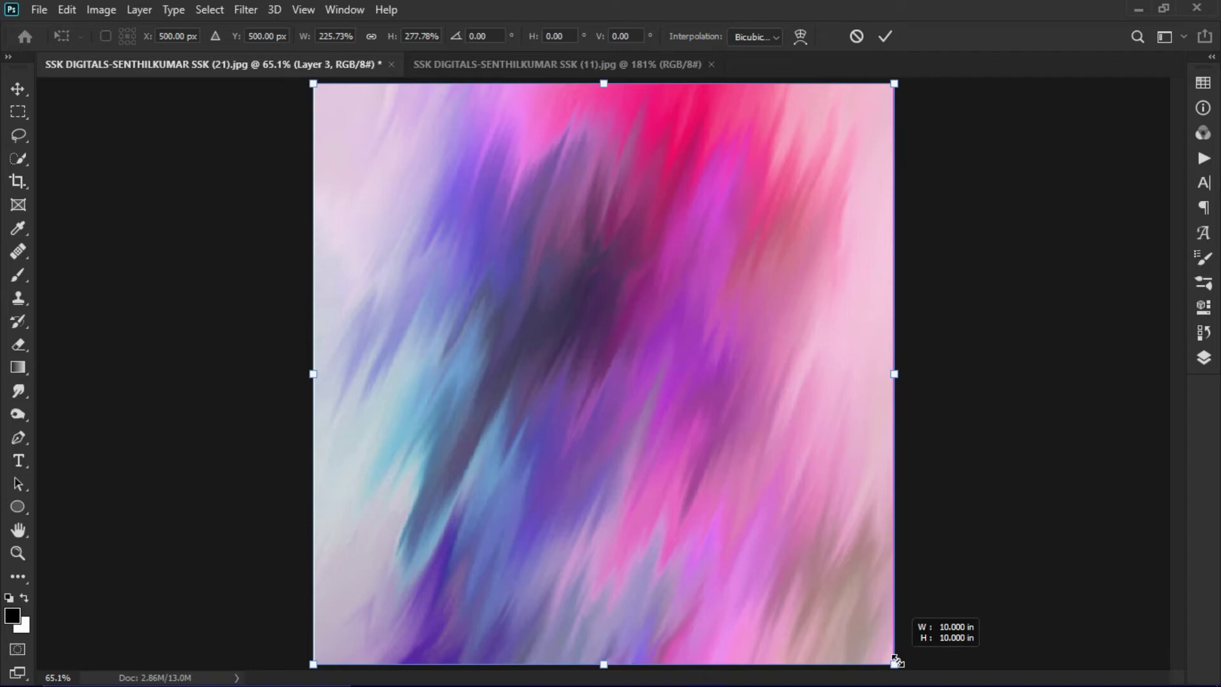
pyautogui.moveTo(897, 661); pyautogui.dragTo(897, 661)
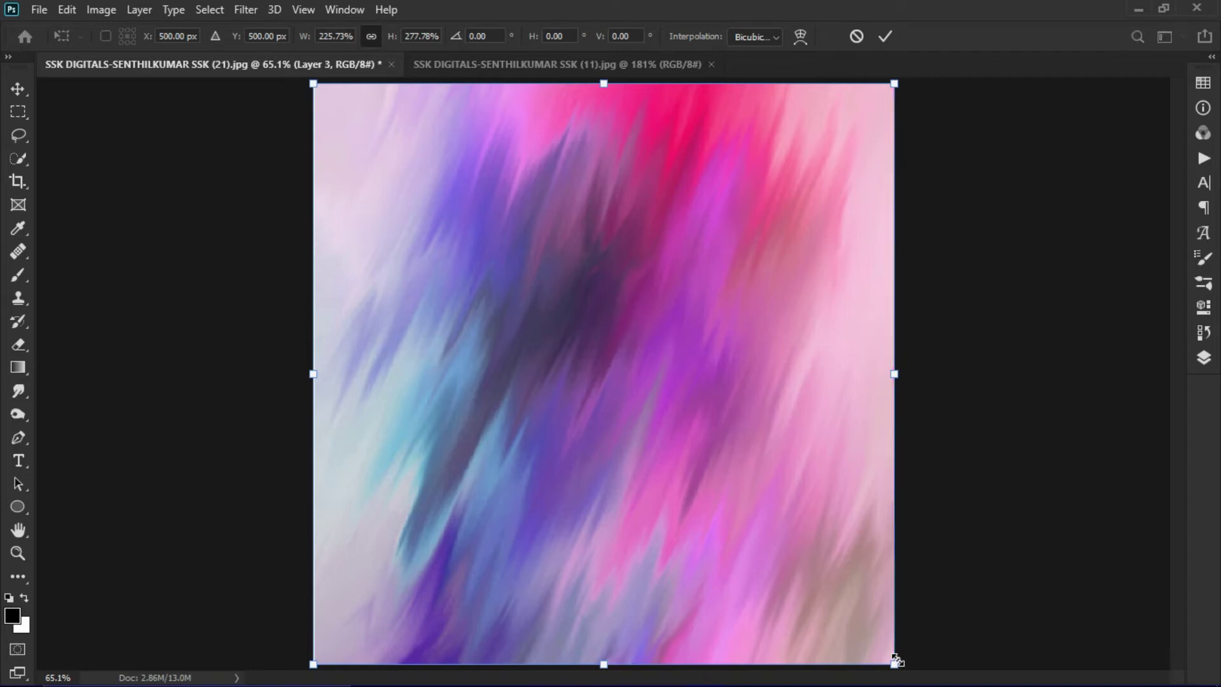
pyautogui.press('Return')
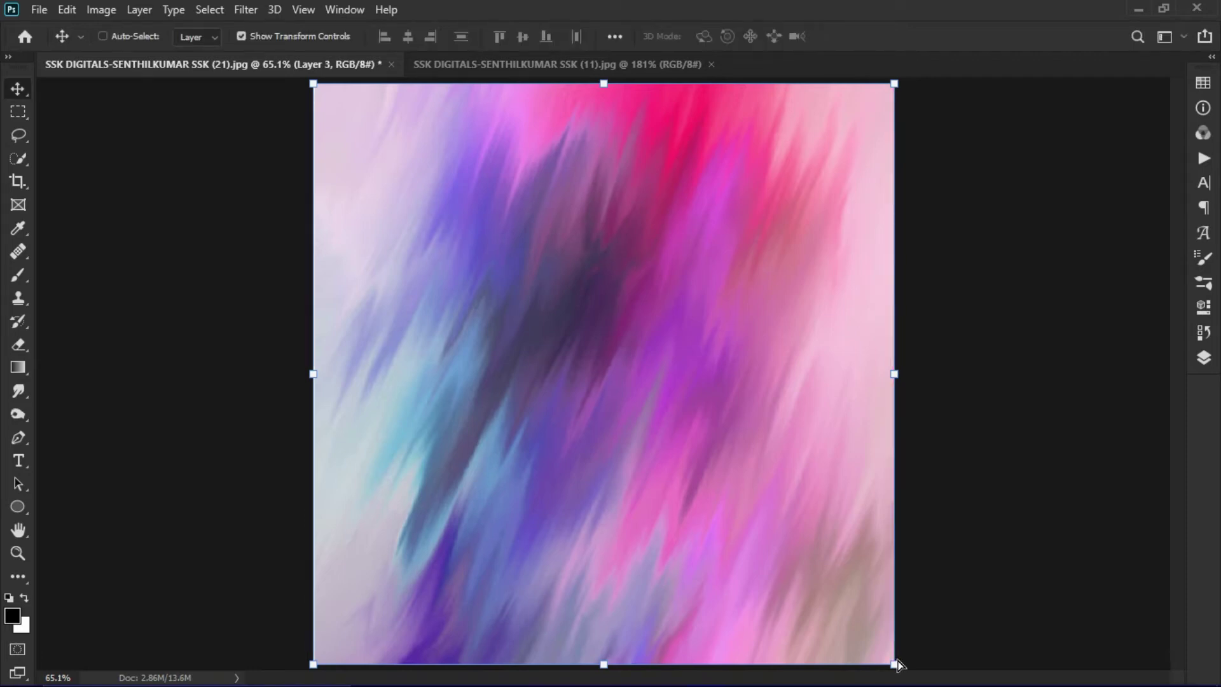
pyautogui.hotkey('ctrl', '[')
pyautogui.click(1005, 260)
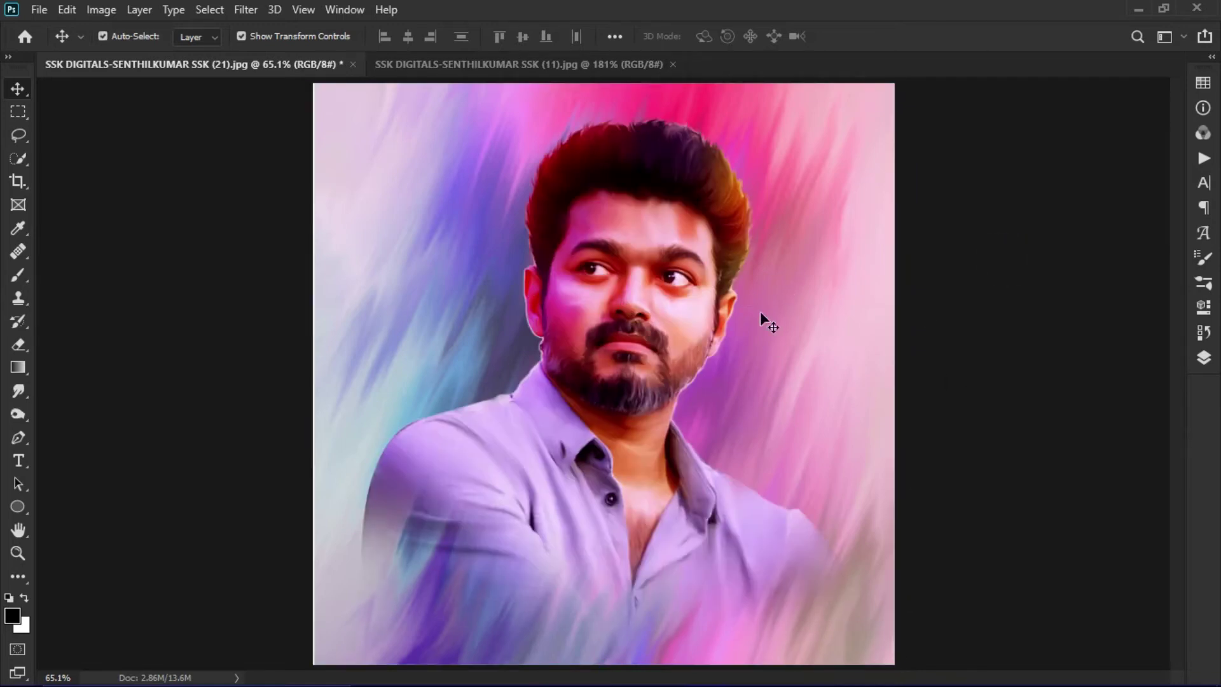
# - Recolour the texture layer behind the portrait with Hue/Saturation, setting the hue to -180
pyautogui.click(666, 319)
pyautogui.click(988, 346)
pyautogui.click(789, 310)
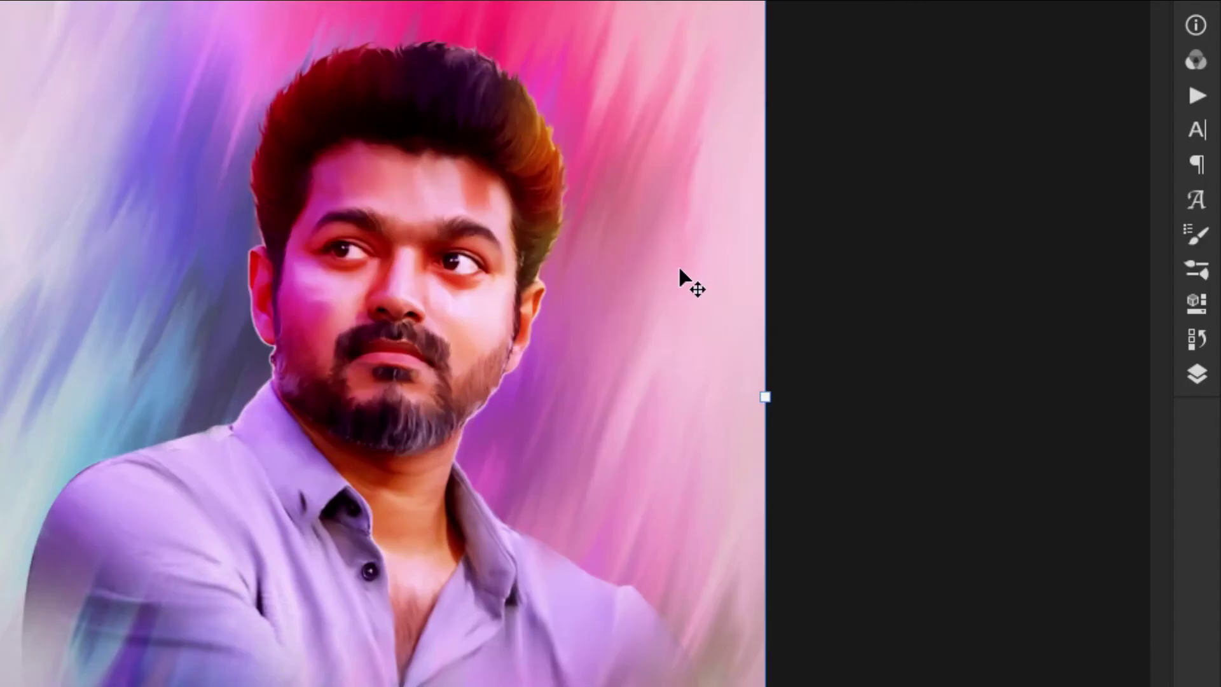
pyautogui.hotkey('ctrl', 'u')
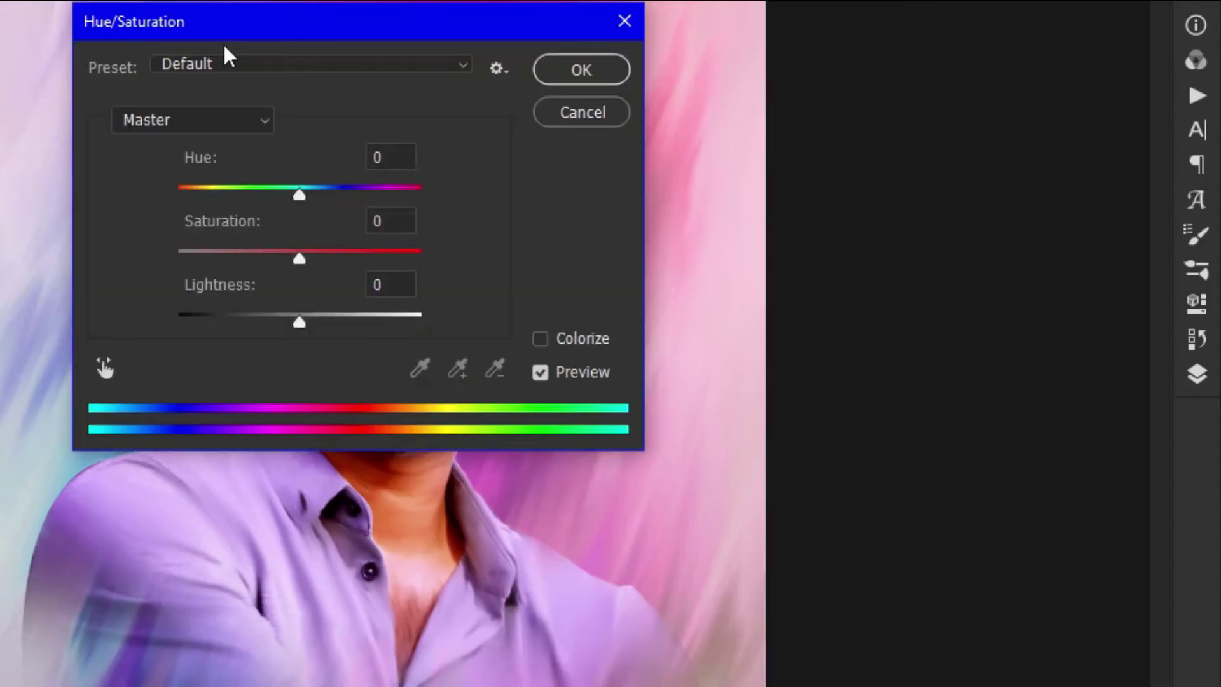
pyautogui.moveTo(220, 39); pyautogui.dragTo(833, 54)
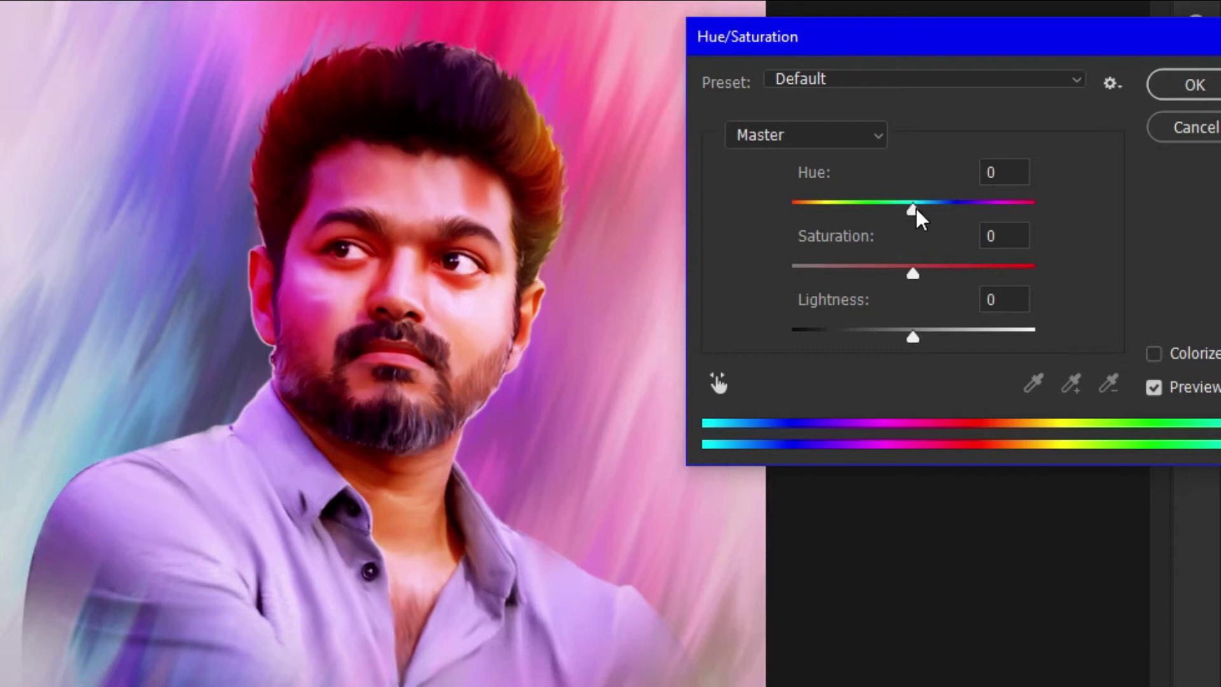
pyautogui.moveTo(916, 212); pyautogui.dragTo(782, 227)
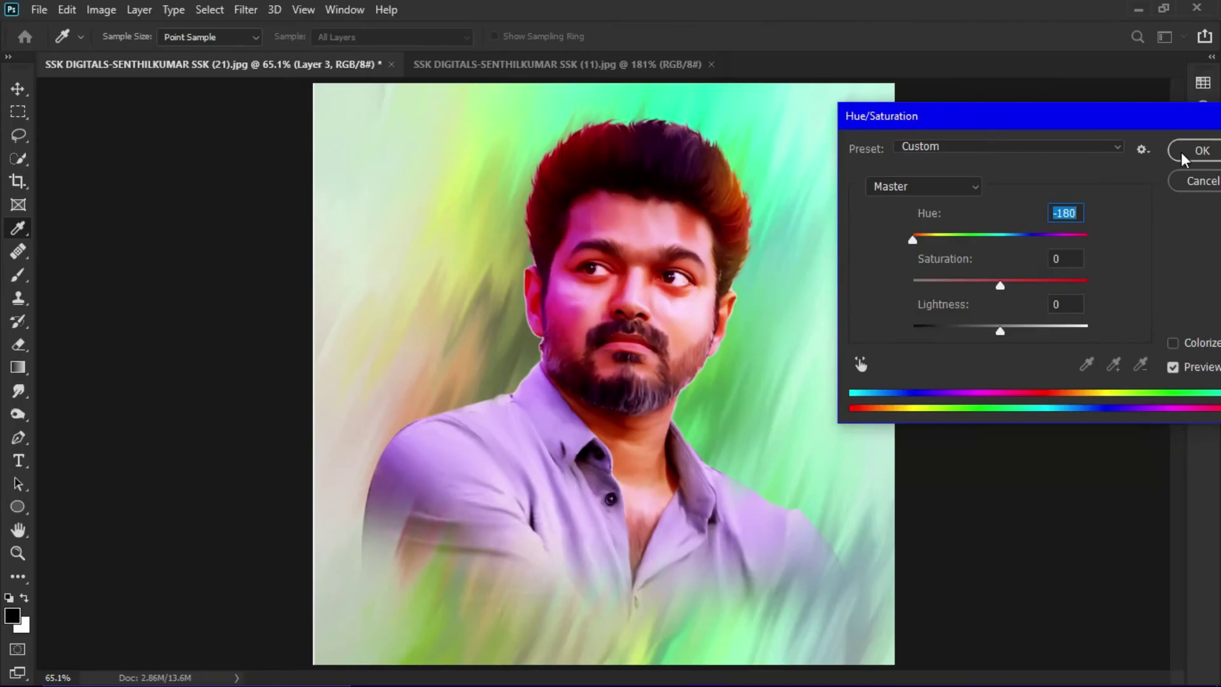
pyautogui.click(1182, 152)
pyautogui.press('v')
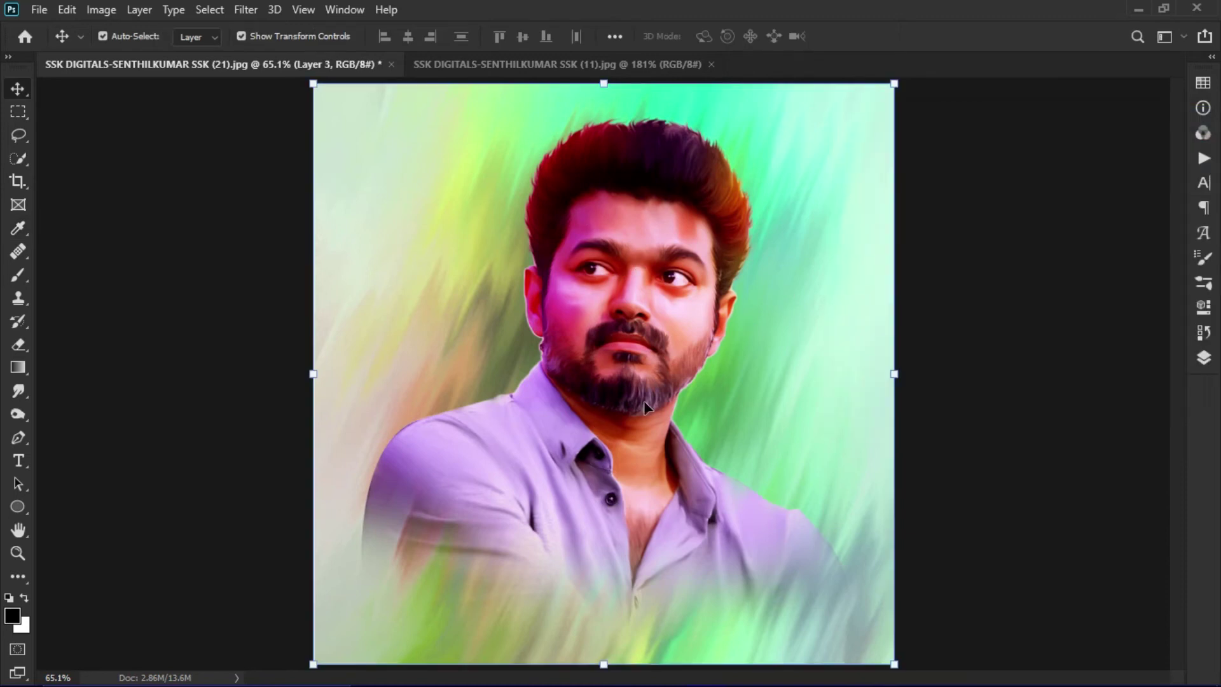
# - Compare the backgrounds behind the portrait by toggling the visibility of Layer 2, Layer 3 and Background
pyautogui.click(1203, 358)
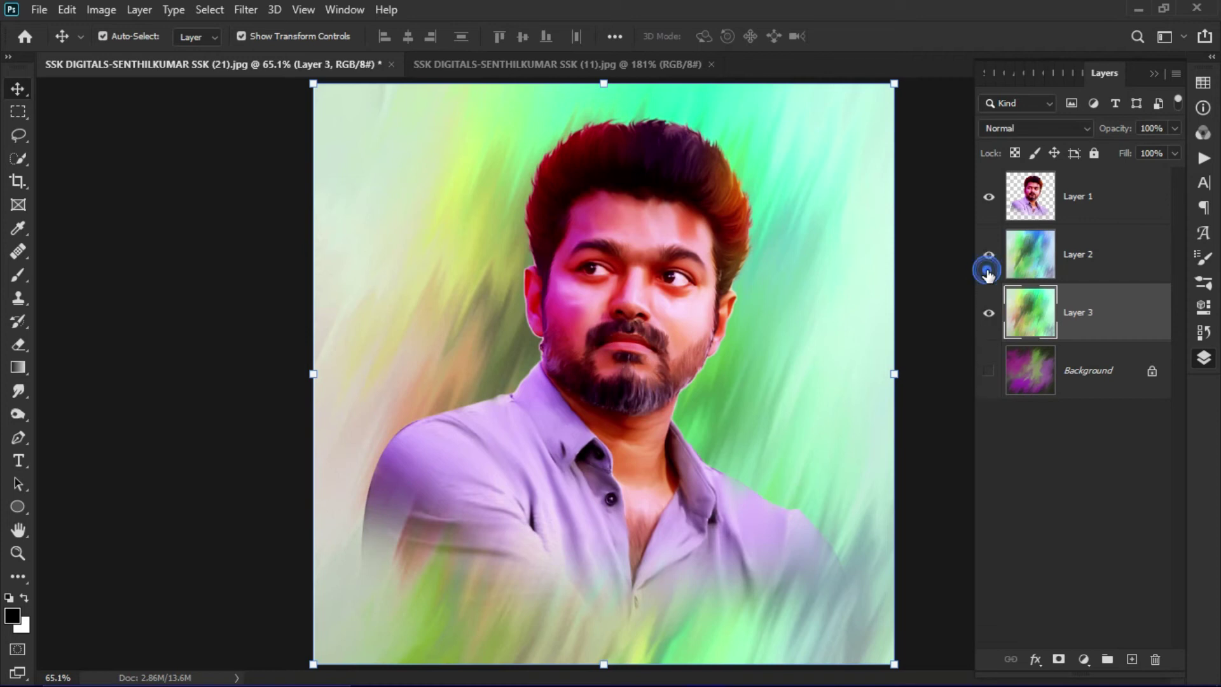
pyautogui.click(990, 255)
pyautogui.click(989, 371)
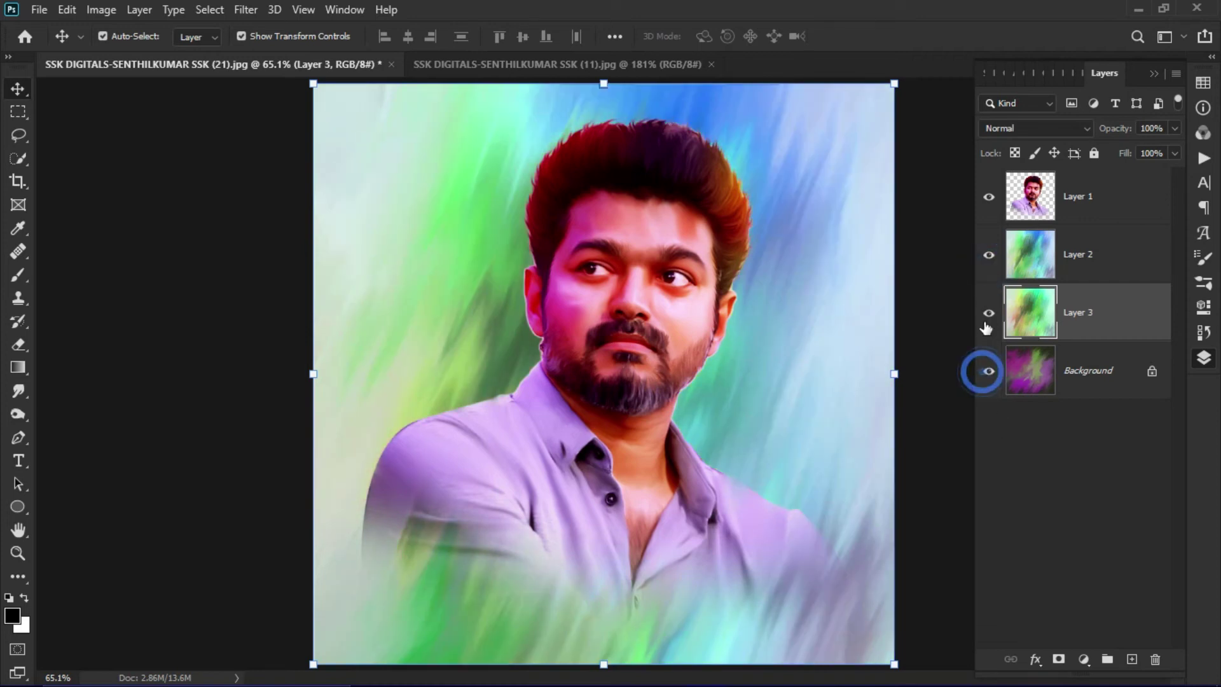
pyautogui.click(989, 312)
pyautogui.click(989, 255)
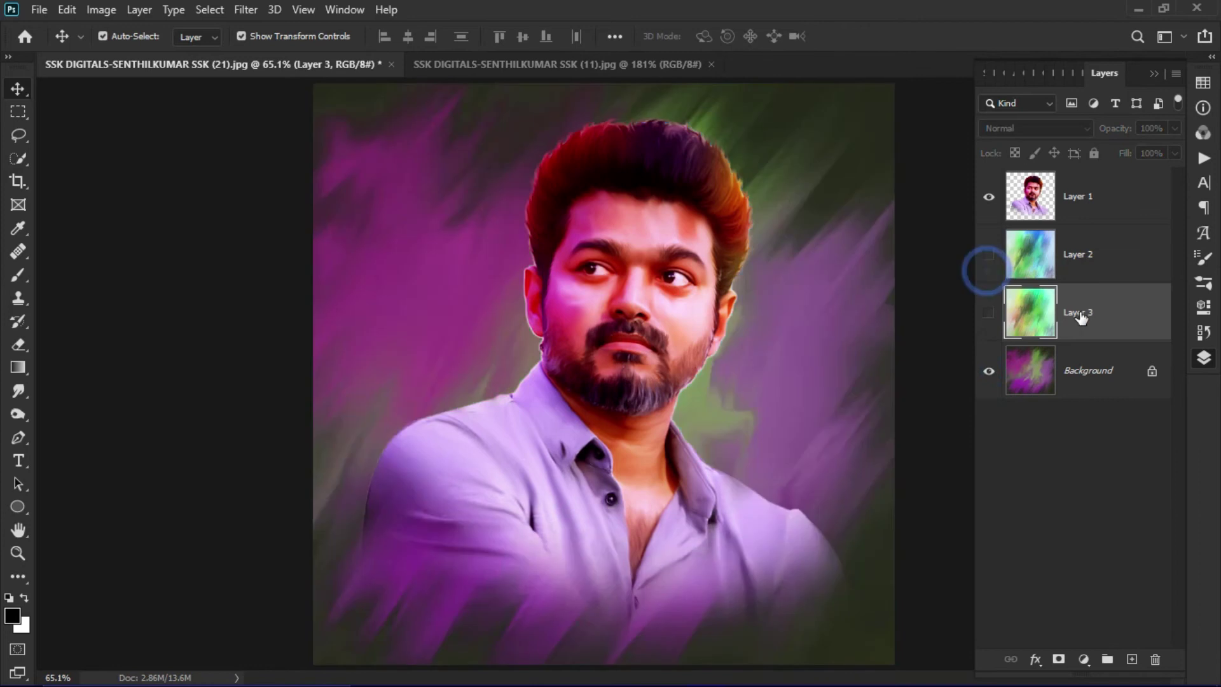
pyautogui.click(990, 313)
pyautogui.click(990, 257)
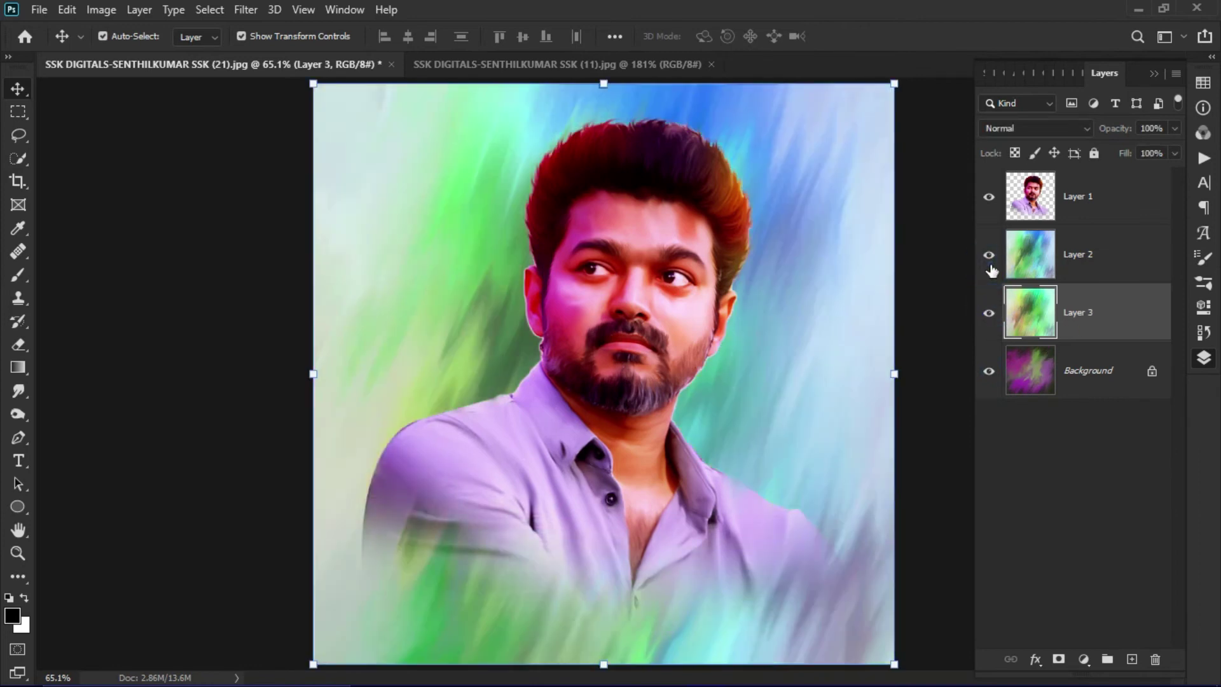
pyautogui.click(1203, 358)
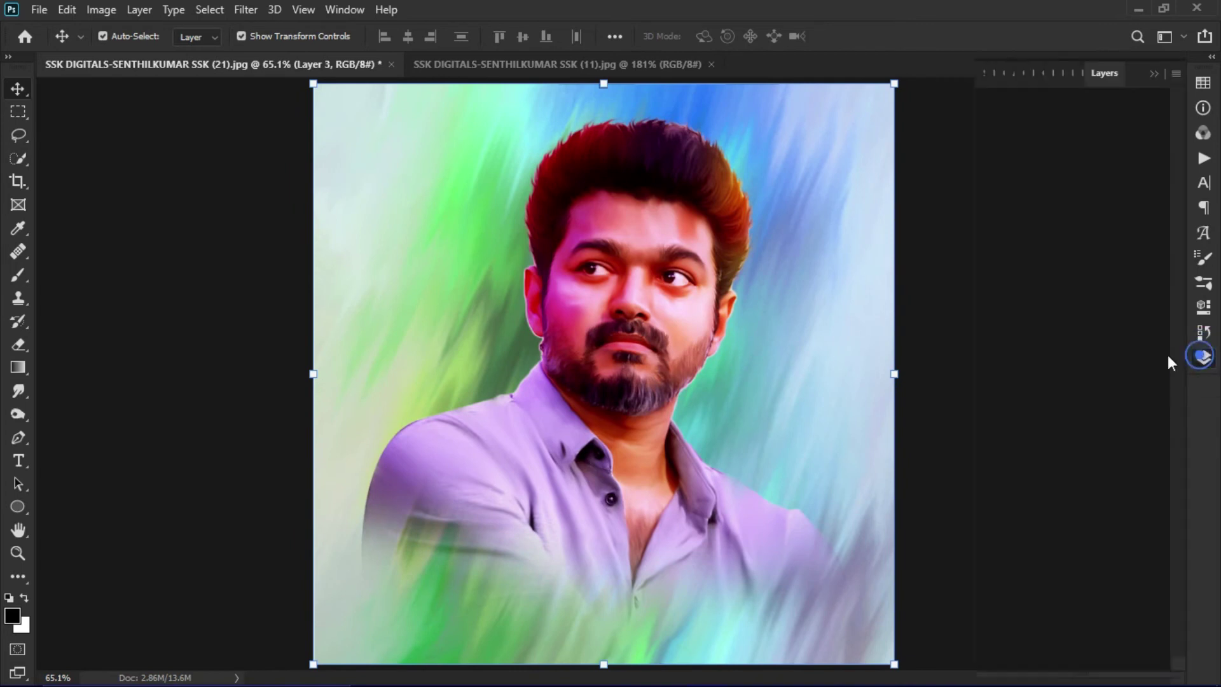
# - Hide Layer 2, Layer 3 and Background, leaving only the portrait layer visible
pyautogui.click(1203, 358)
pyautogui.click(990, 256)
pyautogui.click(989, 313)
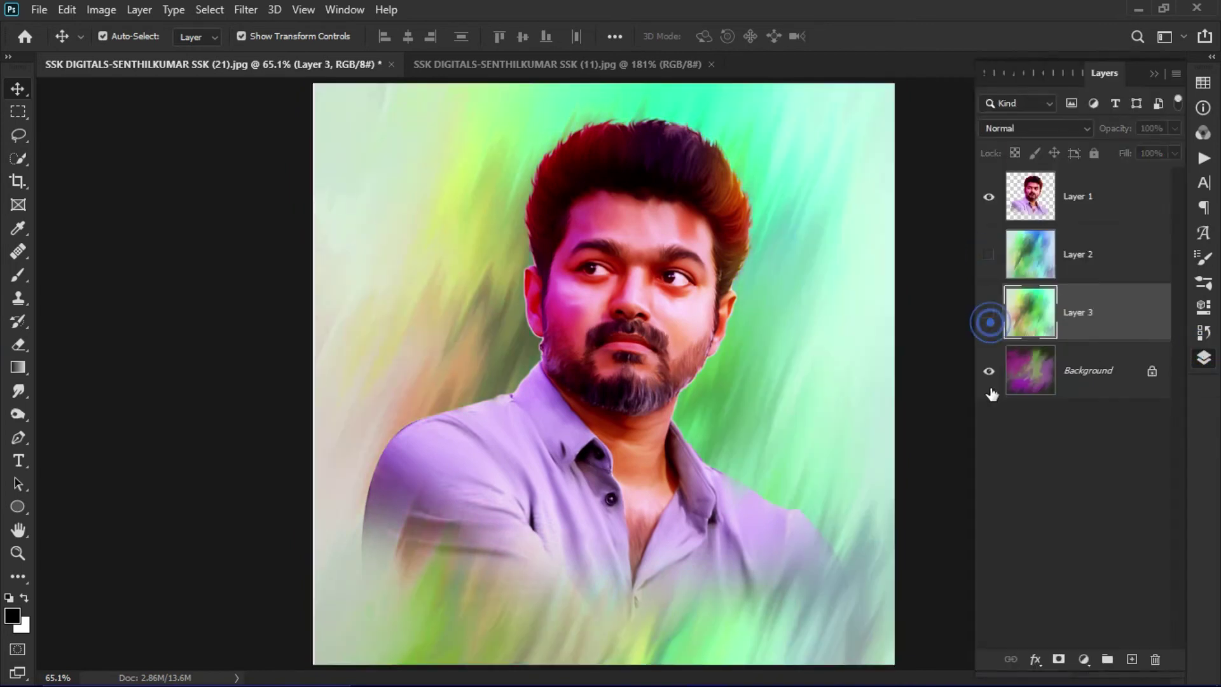
pyautogui.click(989, 374)
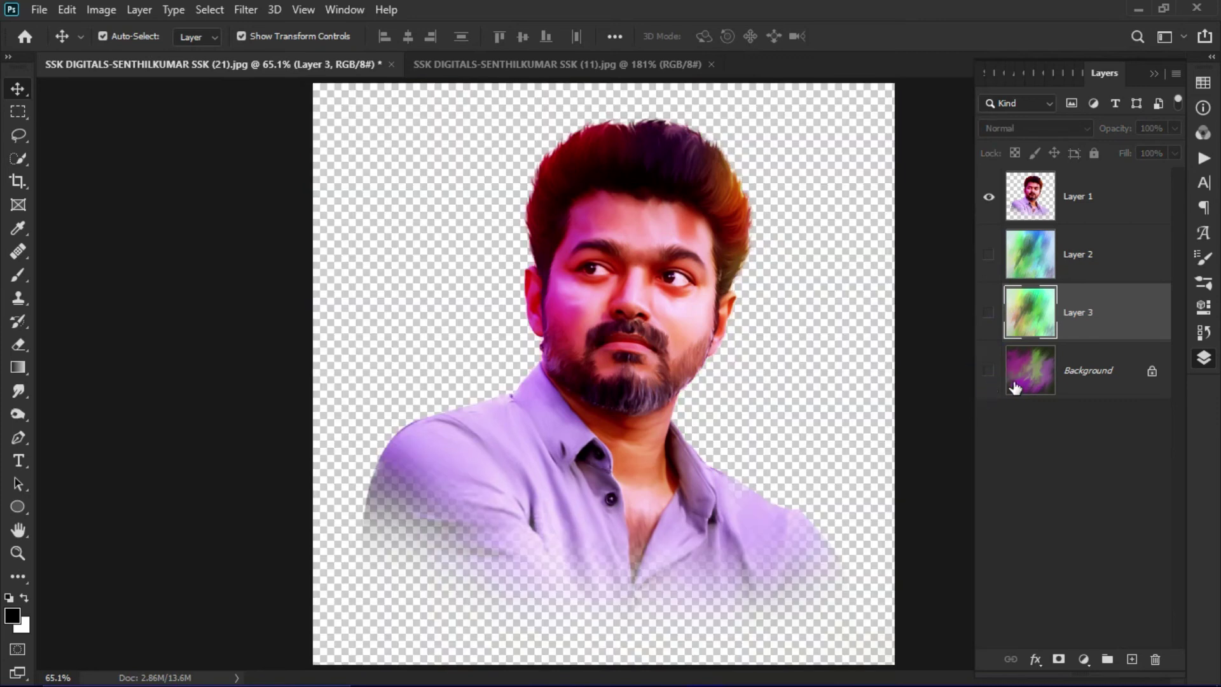
# - Add a Gradient fill layer above Layer 2 and expand the preset pack in its gradient editor
pyautogui.click(1089, 255)
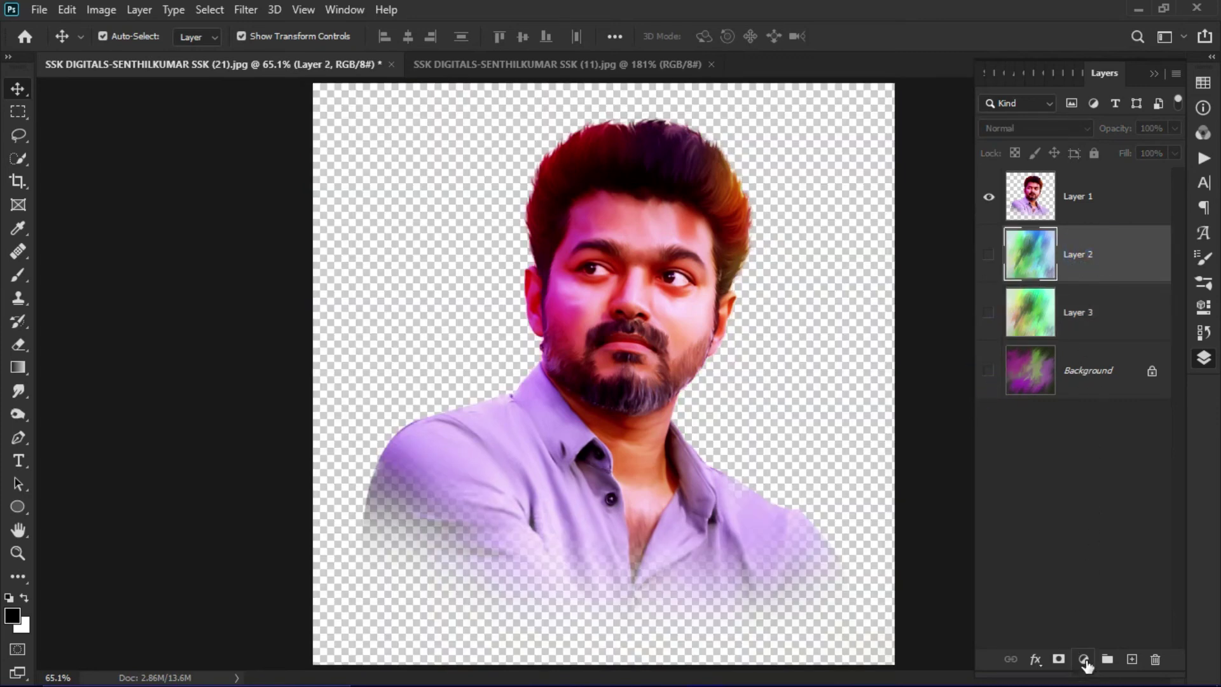
pyautogui.click(1085, 660)
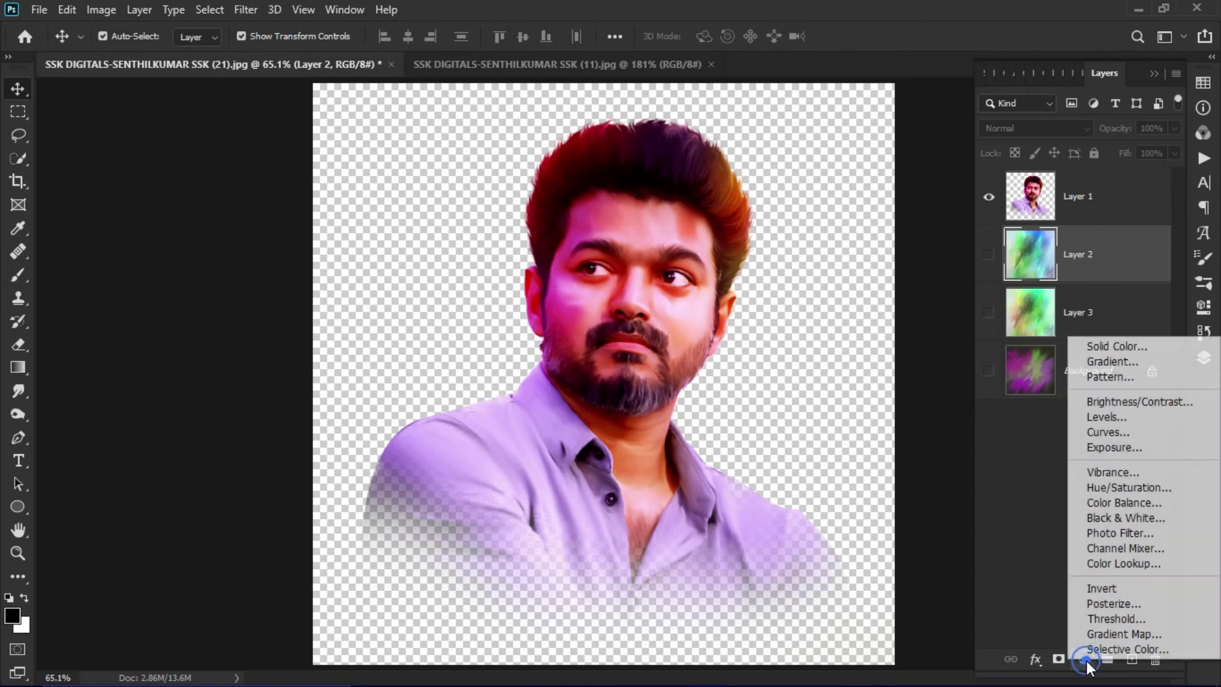
pyautogui.click(1095, 360)
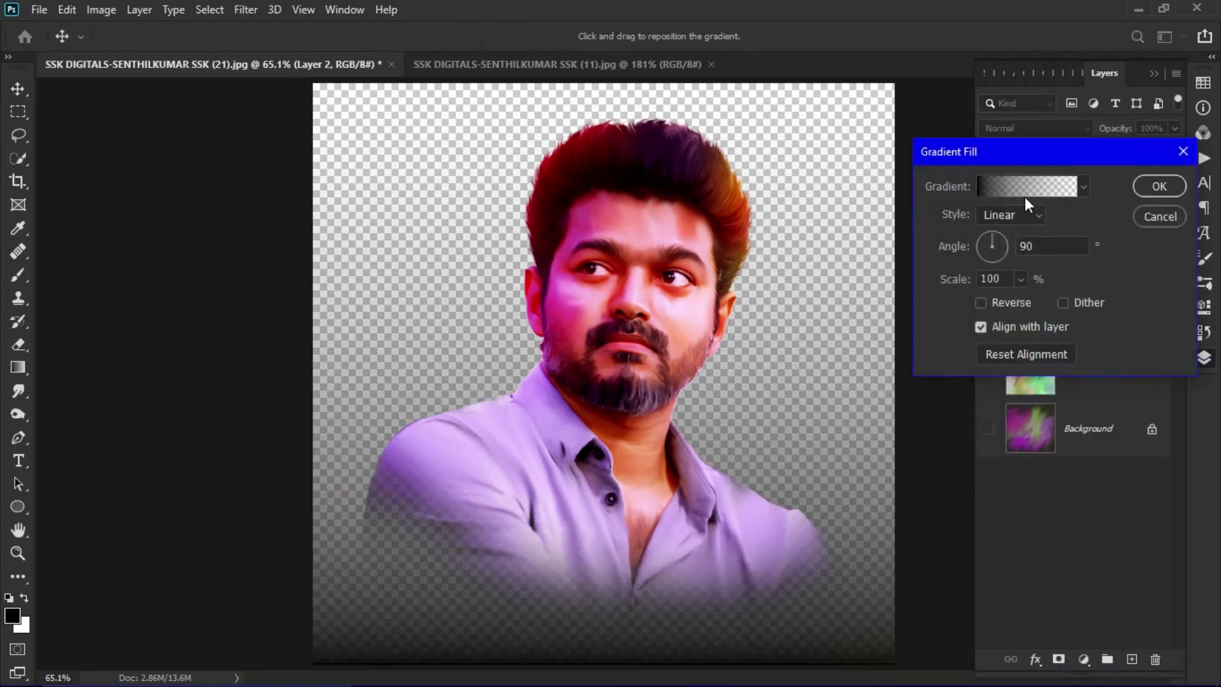
pyautogui.click(1025, 194)
pyautogui.click(831, 76)
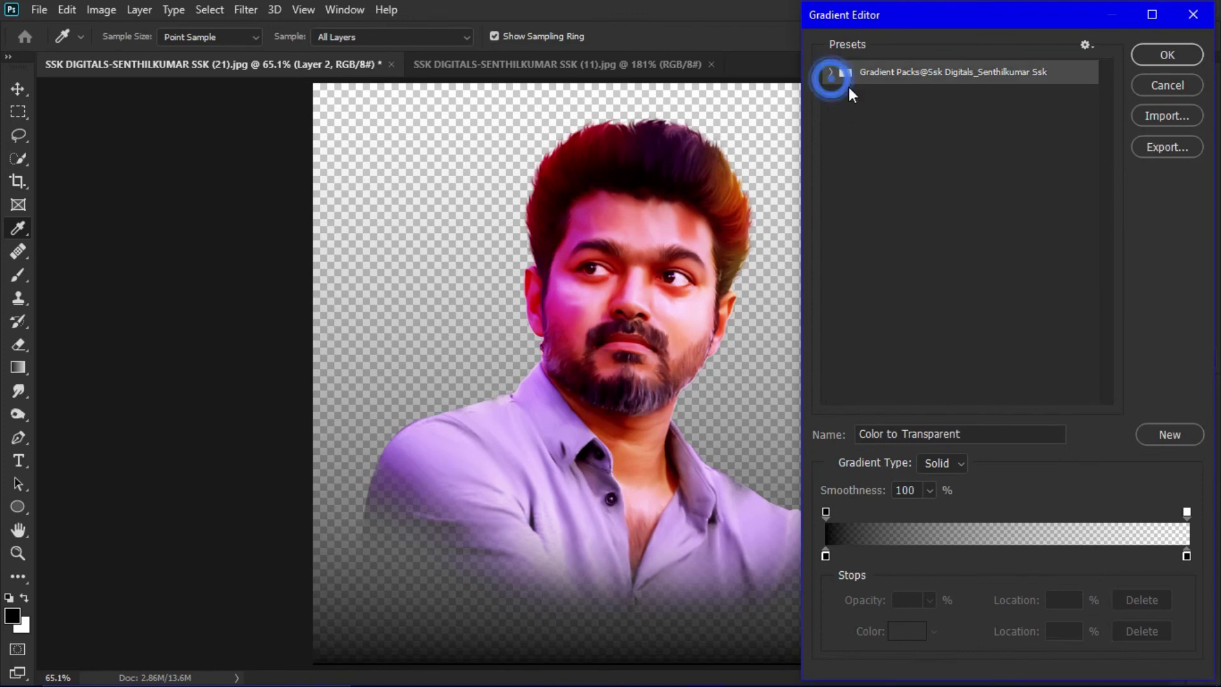
pyautogui.click(831, 72)
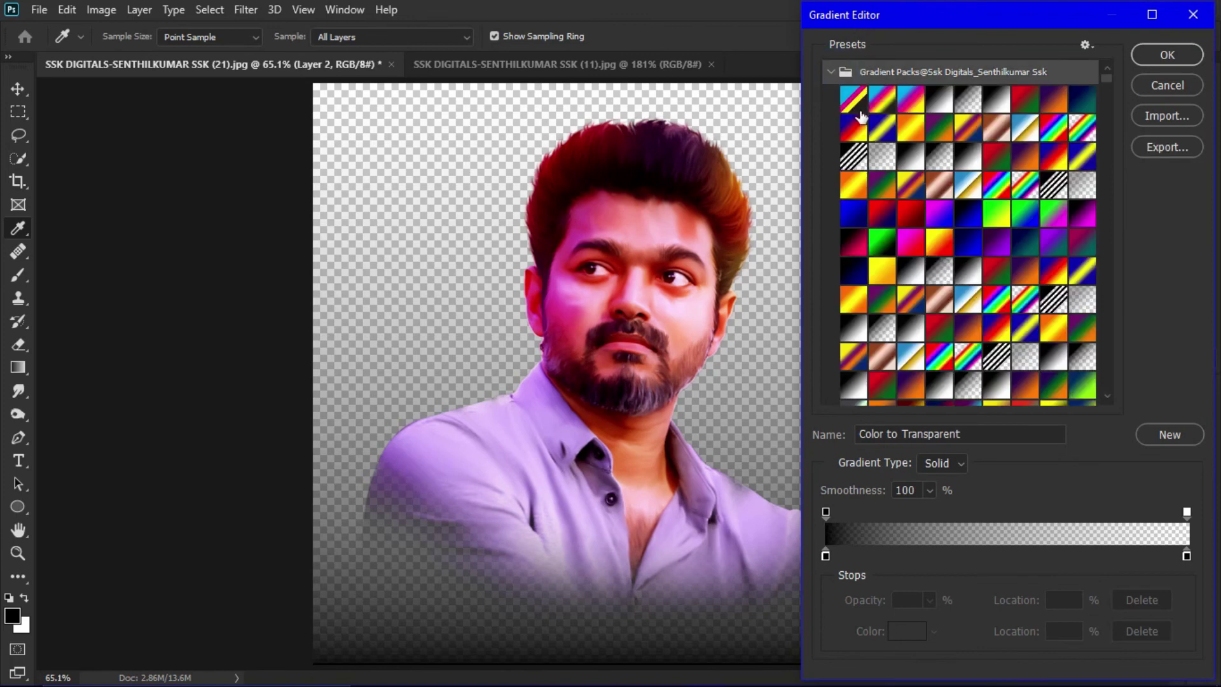
# - Preview several gradient presets and apply the black-to-crimson one to the fill
pyautogui.click(894, 103)
pyautogui.click(911, 127)
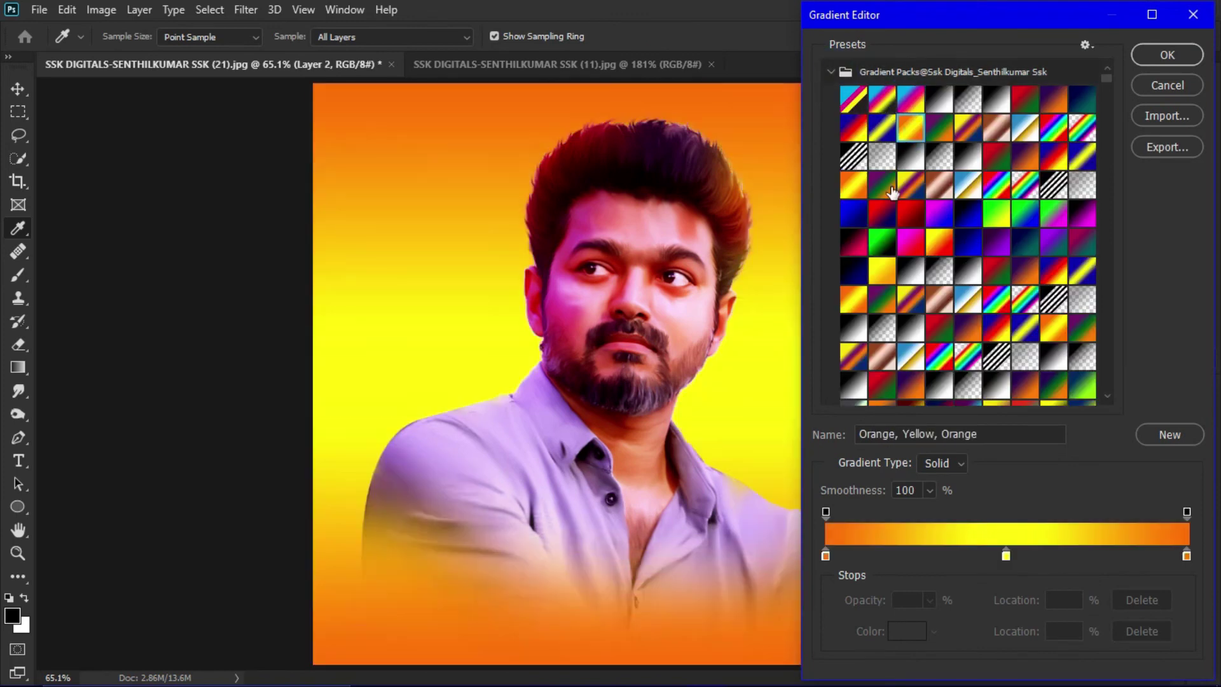
pyautogui.click(889, 185)
pyautogui.click(854, 243)
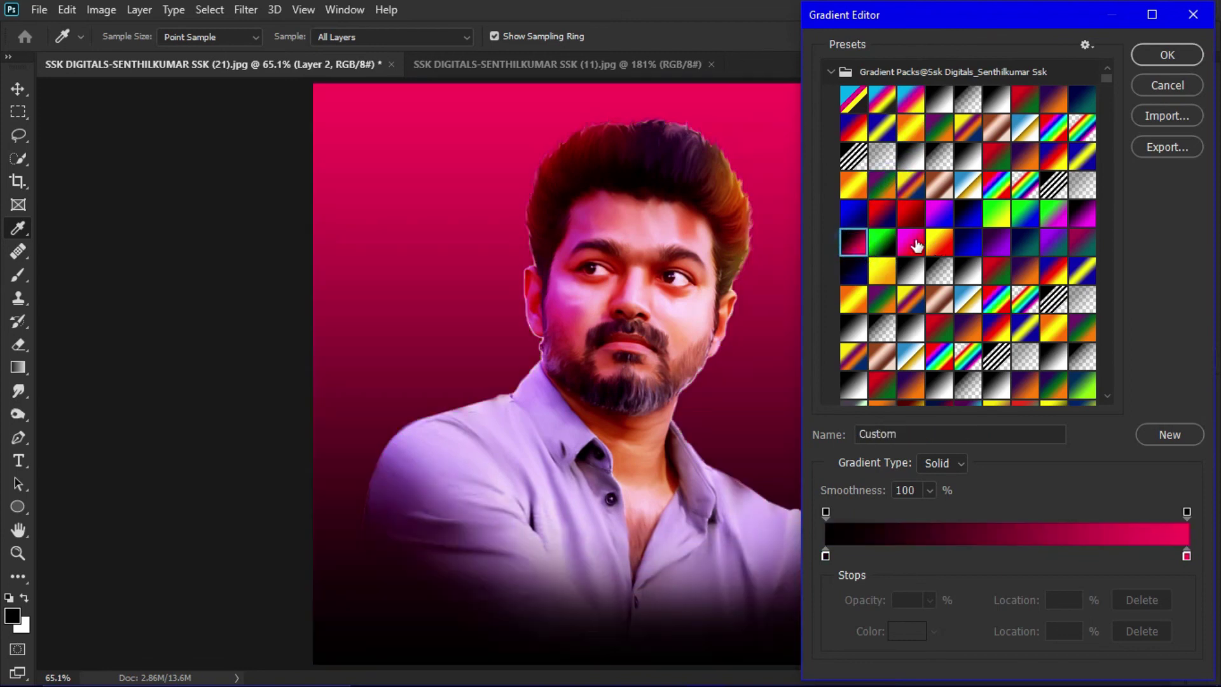
pyautogui.click(1151, 56)
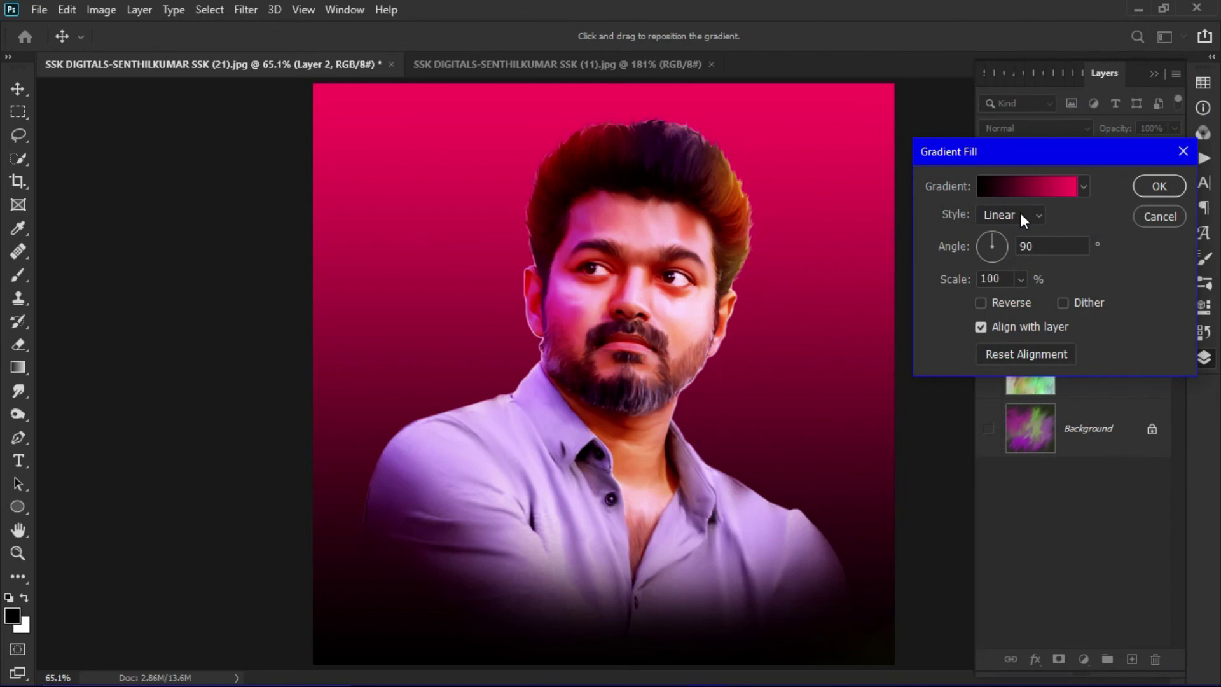
# - Make the gradient fill radial and reversed, increase its scale, and accept it as the portrait's background
pyautogui.click(1021, 212)
pyautogui.click(987, 246)
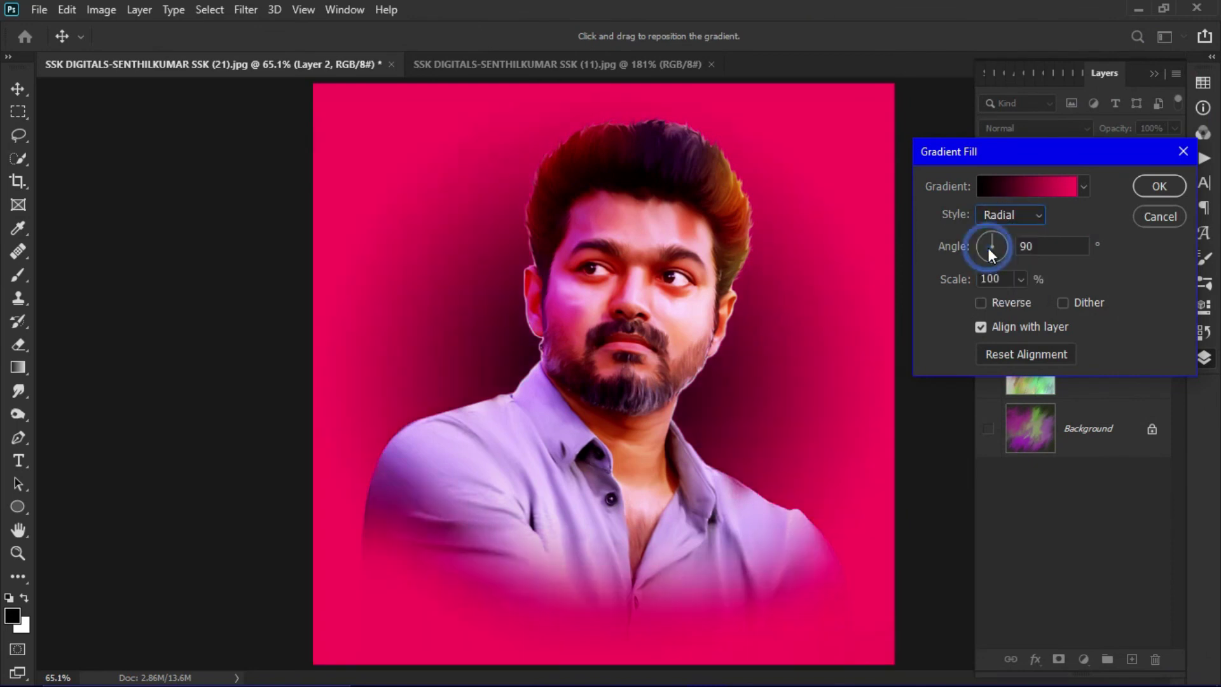
pyautogui.click(982, 303)
pyautogui.moveTo(958, 287); pyautogui.dragTo(1002, 282)
pyautogui.click(1143, 187)
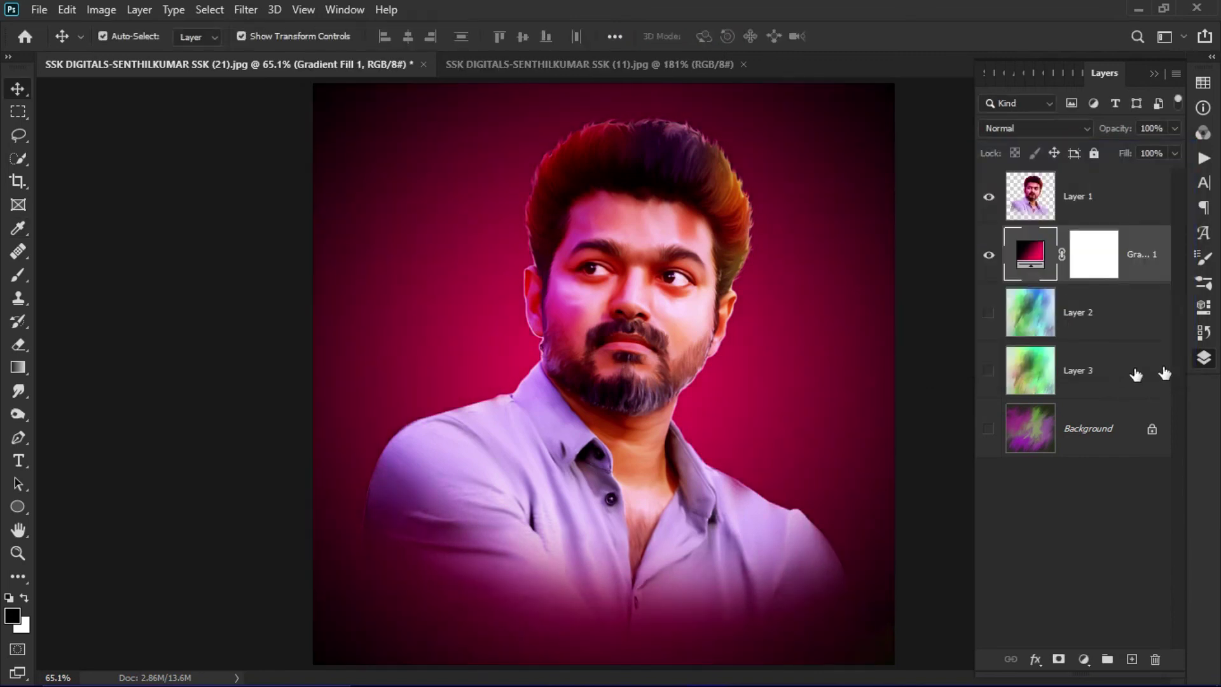
pyautogui.click(1203, 357)
pyautogui.click(1092, 210)
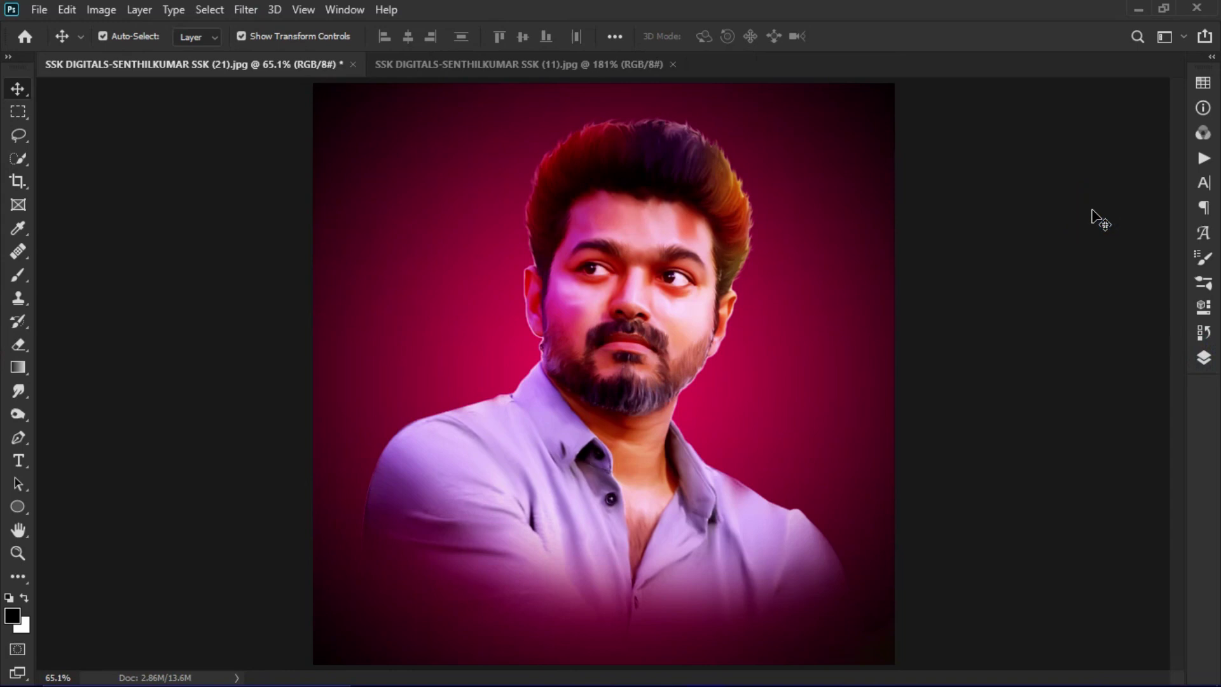